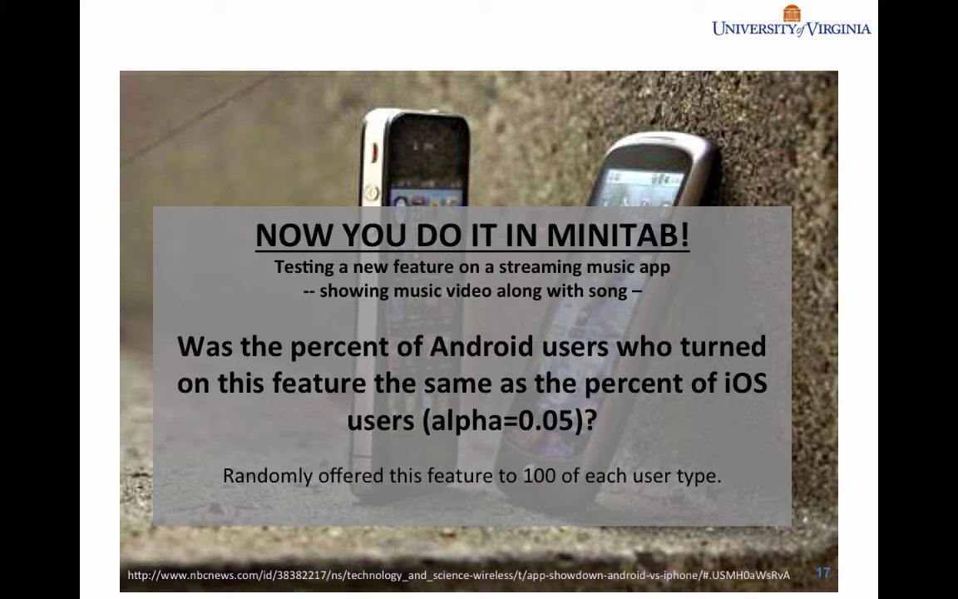
# Switch from the slide 17 question to the Excel workbook holding the Android and iOS data
pyautogui.press('super+Tab')
pyautogui.press('super+Tab')
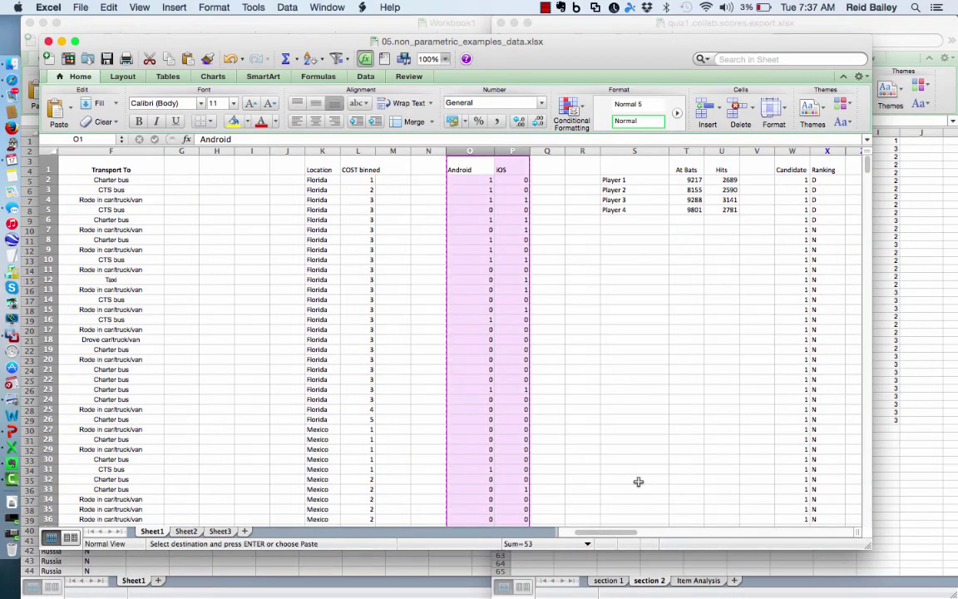
# Copy the Android and iOS columns O:P from the Excel workbook
pyautogui.press('super+c')
# Paste the Android and iOS 0/1 data into Minitab worksheet columns C1 and C2
pyautogui.press('super+Tab')
pyautogui.press('super+Tab')
pyautogui.press('super+Tab')
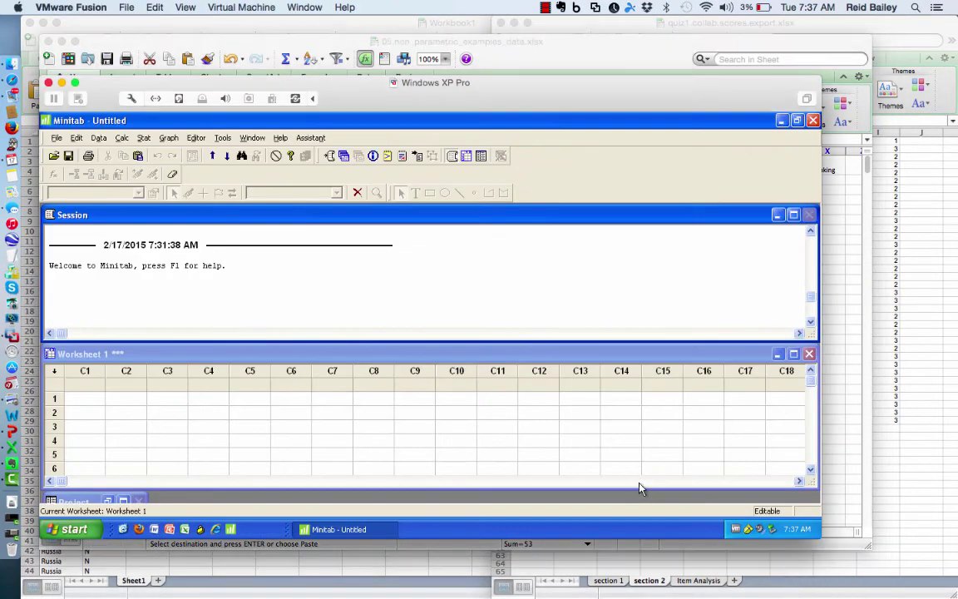
pyautogui.click(89, 386)
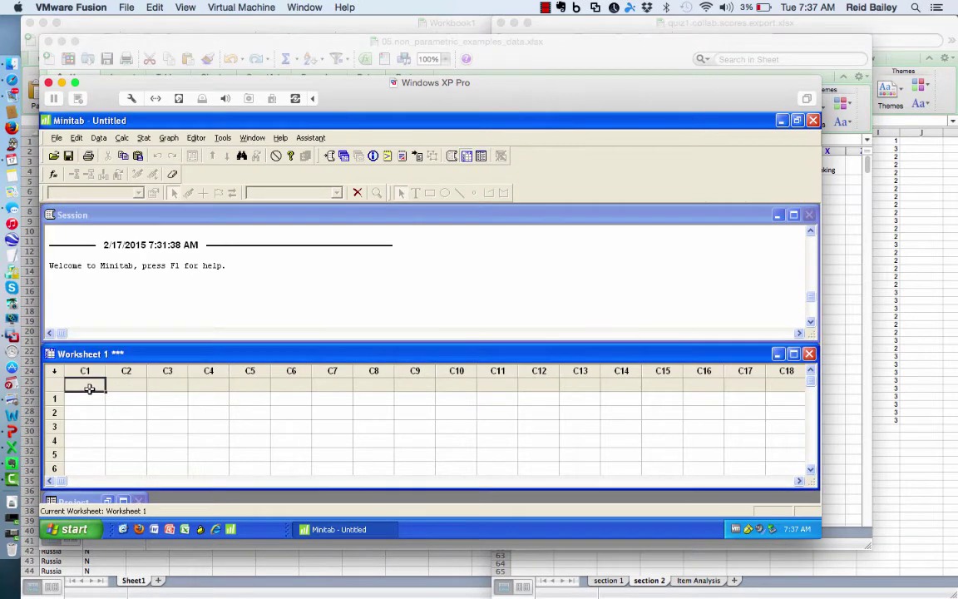
pyautogui.hotkey('ctrl', 'v')
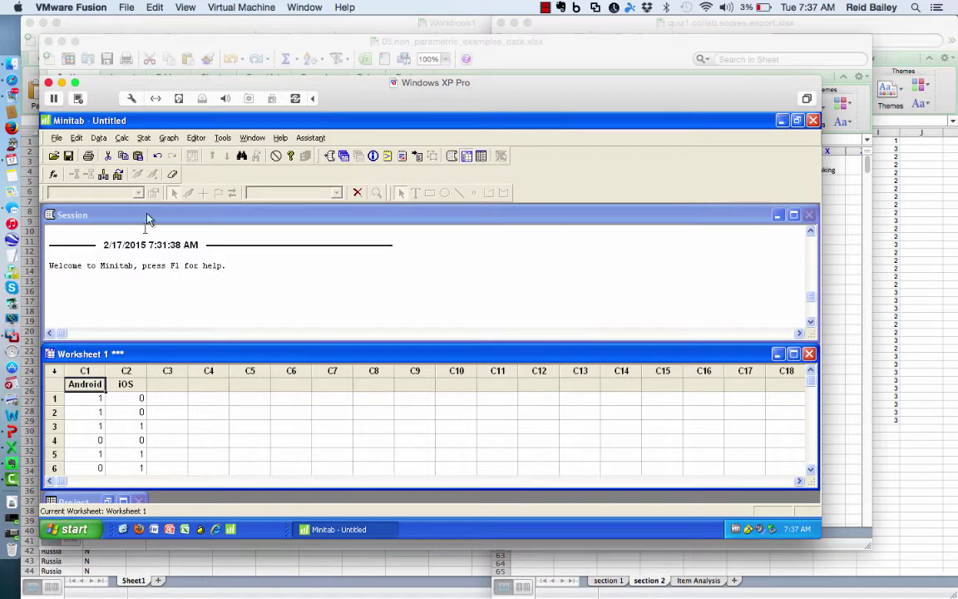
pyautogui.click(146, 138)
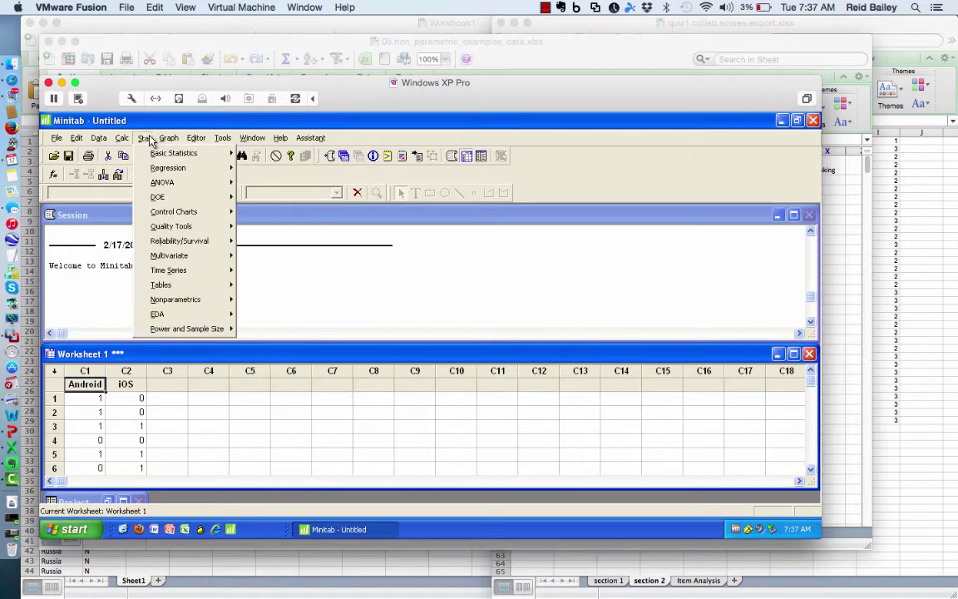
pyautogui.moveTo(150, 158)
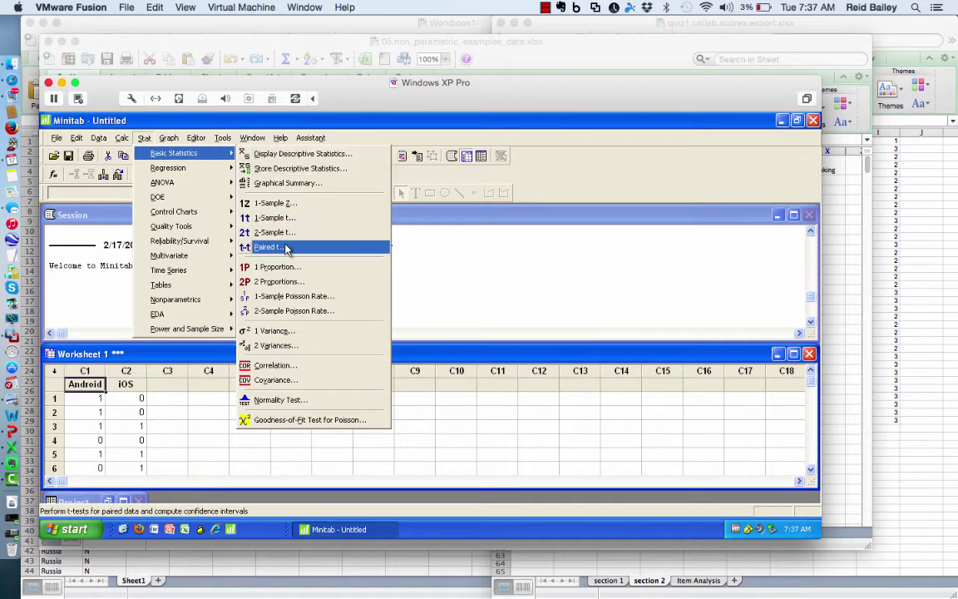
# Run a 2 Proportions test on samples in separate columns c1 and c2 with default options
pyautogui.click(280, 281)
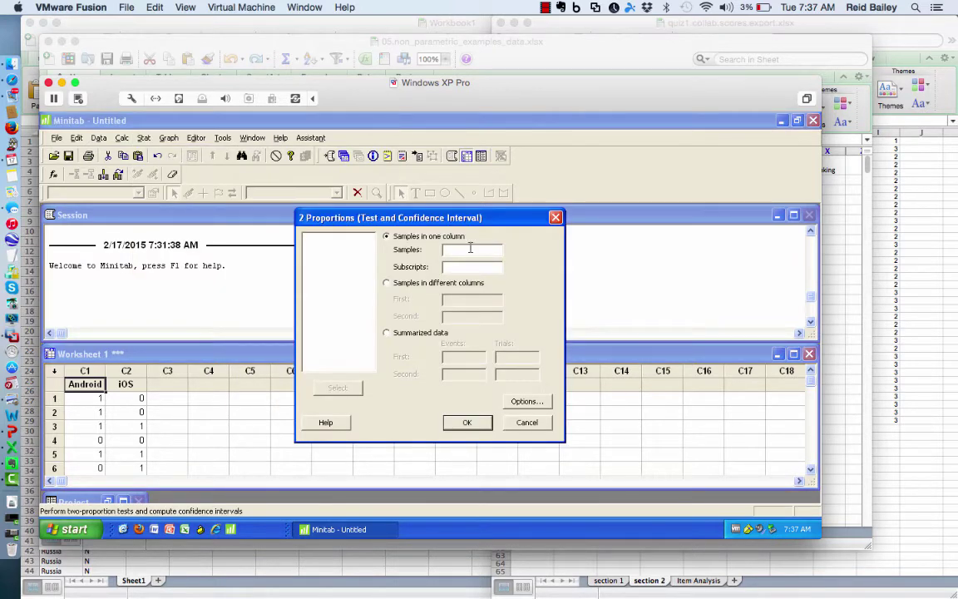
pyautogui.click(429, 283)
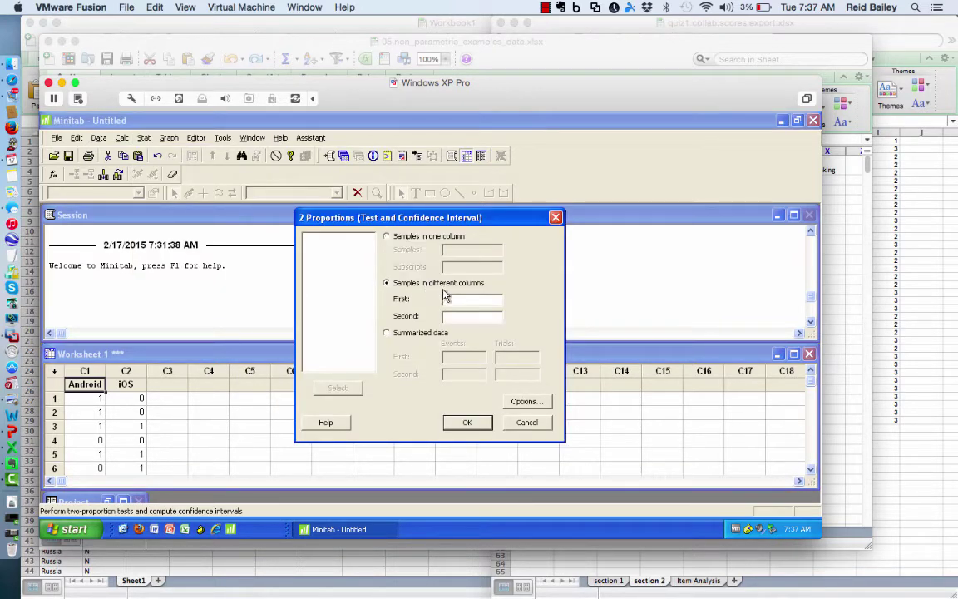
pyautogui.click(453, 299)
pyautogui.write('c1')
pyautogui.press('Tab')
pyautogui.write('c2')
pyautogui.click(524, 400)
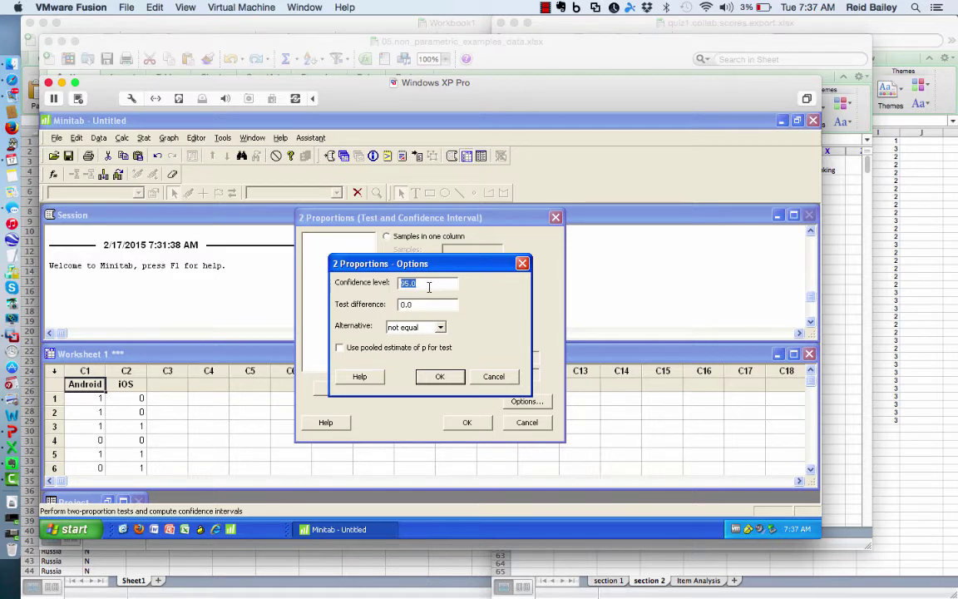
pyautogui.click(442, 377)
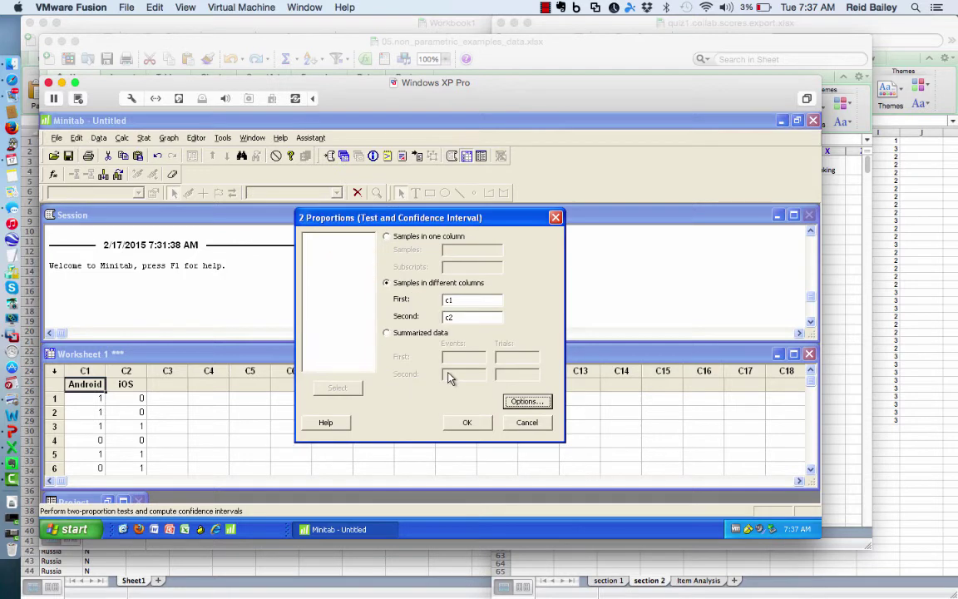
pyautogui.click(461, 422)
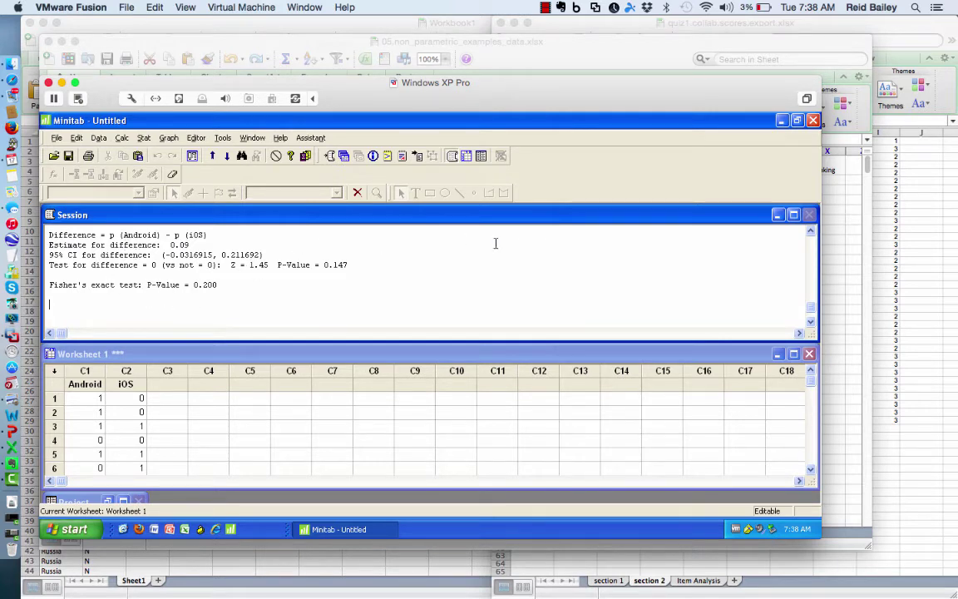
# Scroll the Session output to read proportions 0.31 vs 0.22, P-Value 0.147 and Fisher's 0.200
pyautogui.scroll(2, 789, 233)
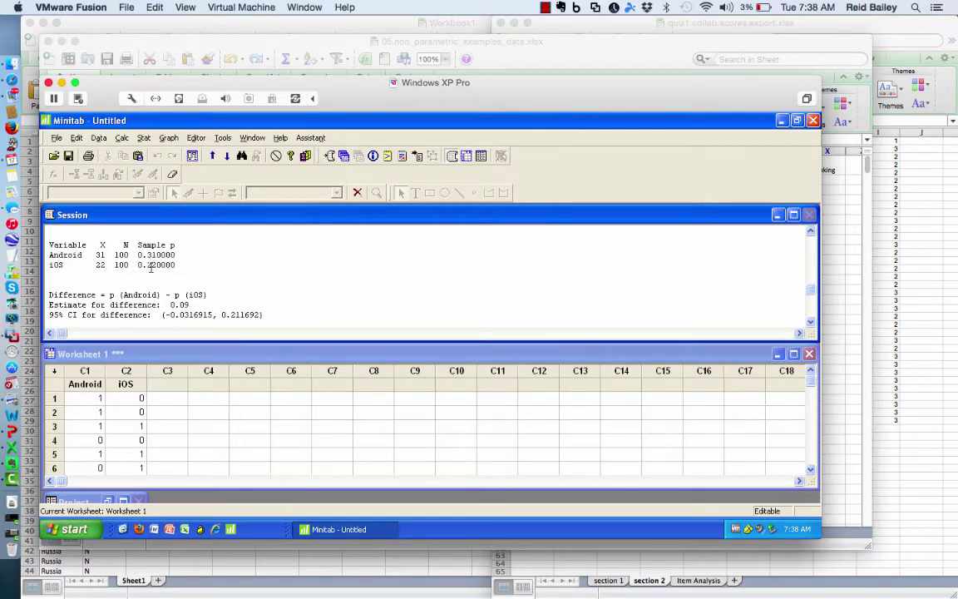
pyautogui.click(810, 322)
pyautogui.click(810, 322)
pyautogui.click(810, 323)
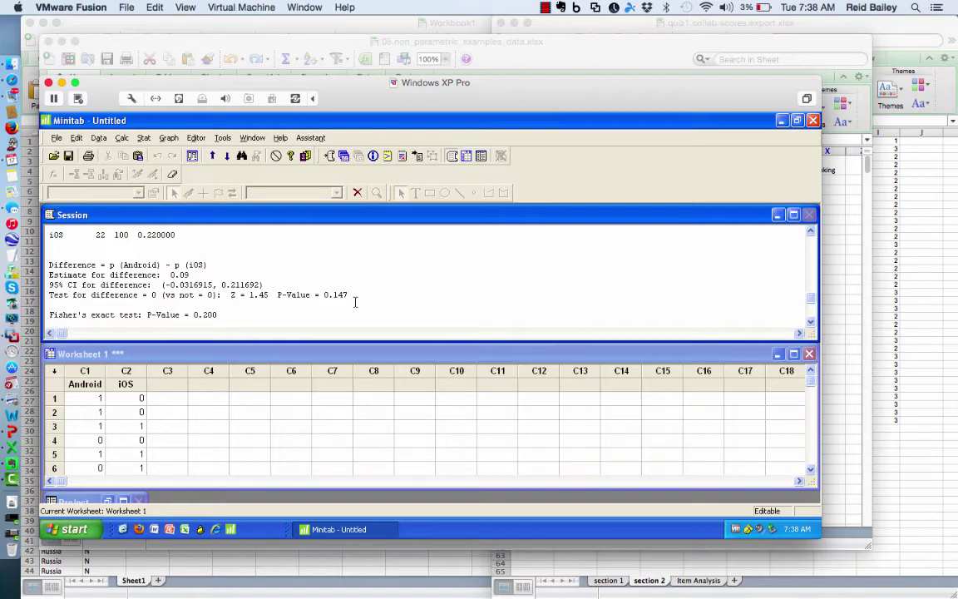
# Advance to slide 18's question on whether over 25% of Android users adopted the feature, then return to Minitab
pyautogui.press('super+Tab')
pyautogui.press('super+Tab')
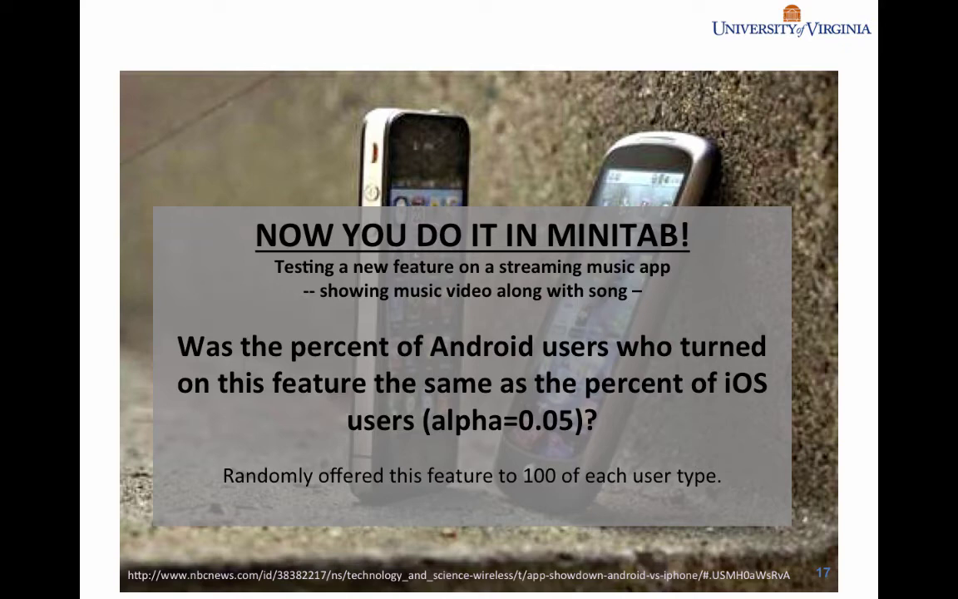
pyautogui.press('Right')
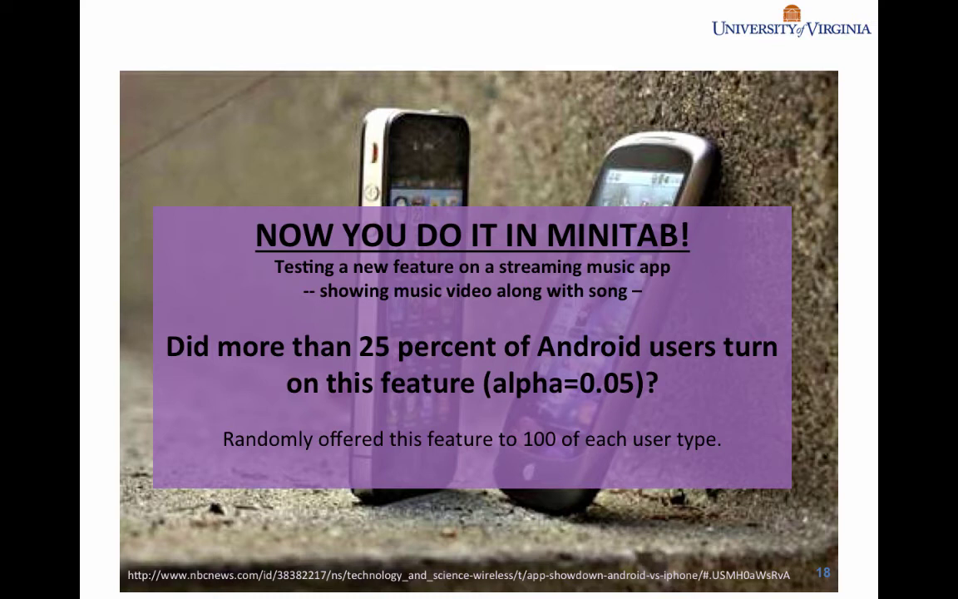
pyautogui.press('super+Tab')
pyautogui.press('super+Tab')
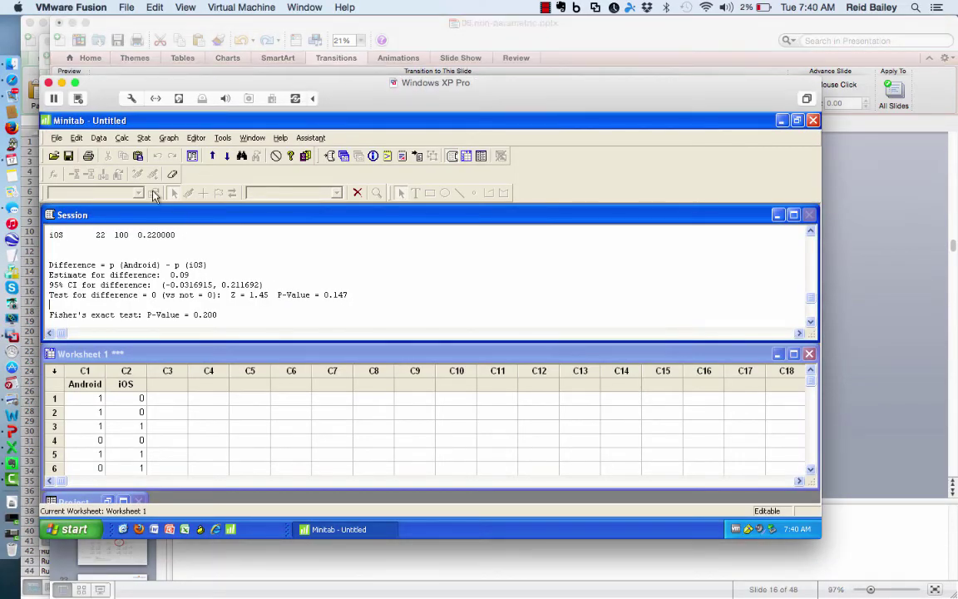
# Open the 1 Proportion test and confidence interval dialog under Stat > Basic Statistics
pyautogui.click(145, 140)
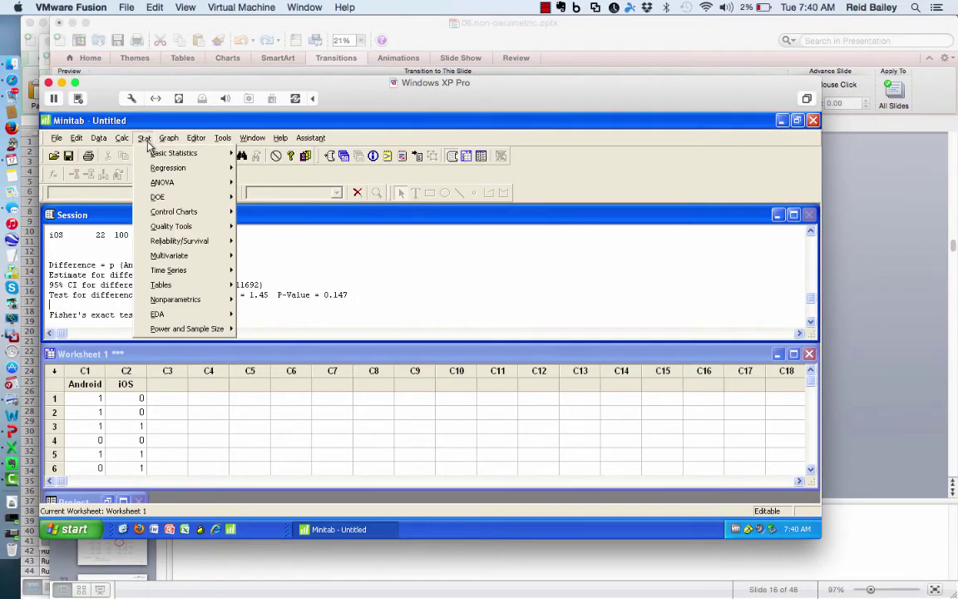
pyautogui.moveTo(158, 153)
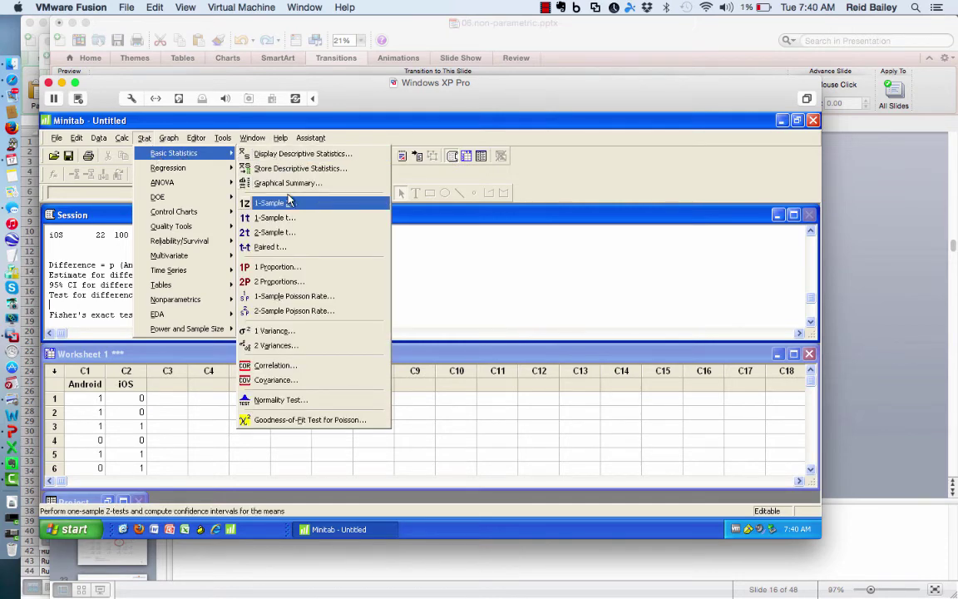
pyautogui.click(264, 266)
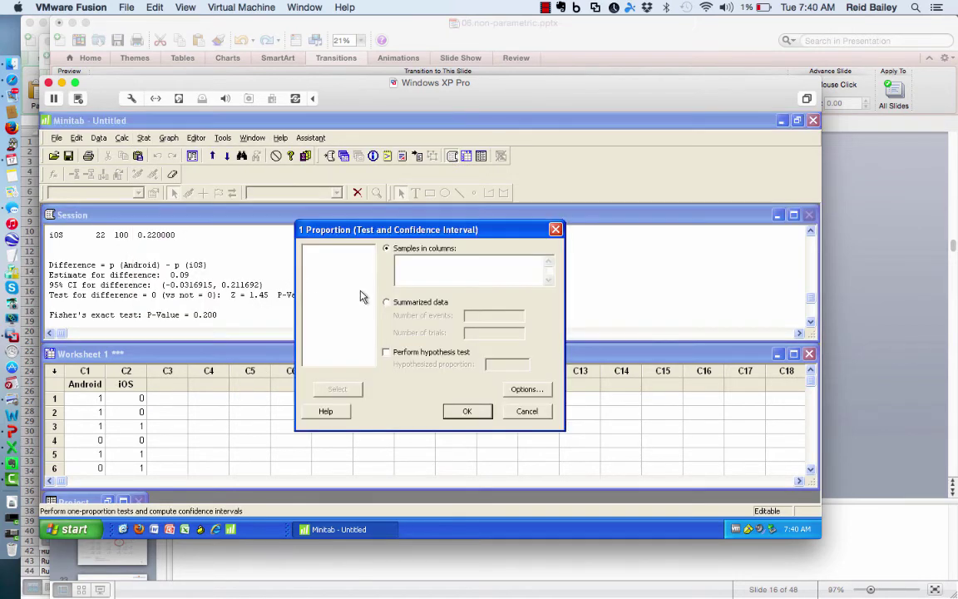
# Set the 1 Proportion sample column to c1 with a hypothesis test against proportion .25
pyautogui.click(420, 276)
pyautogui.write('c1')
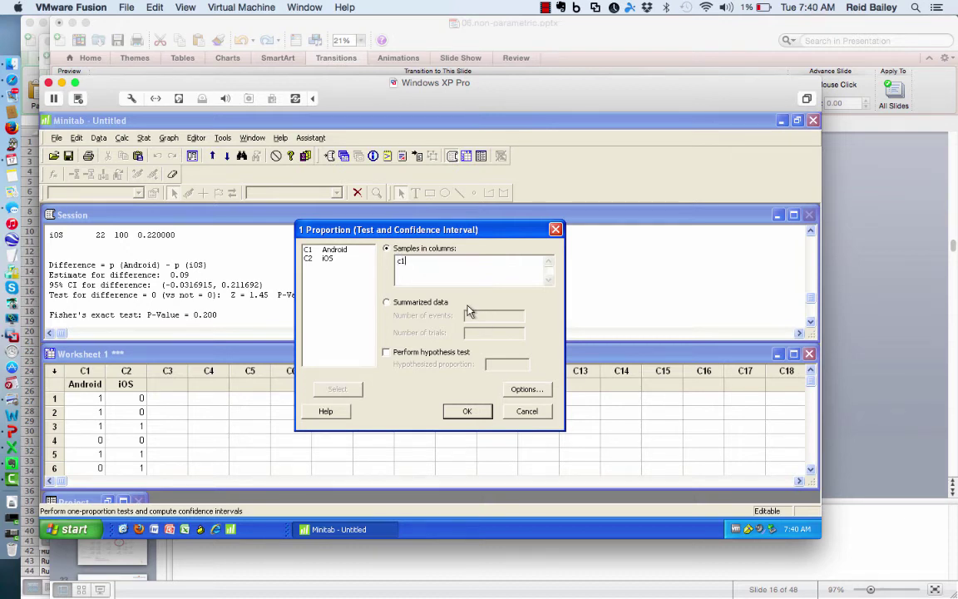
pyautogui.click(424, 351)
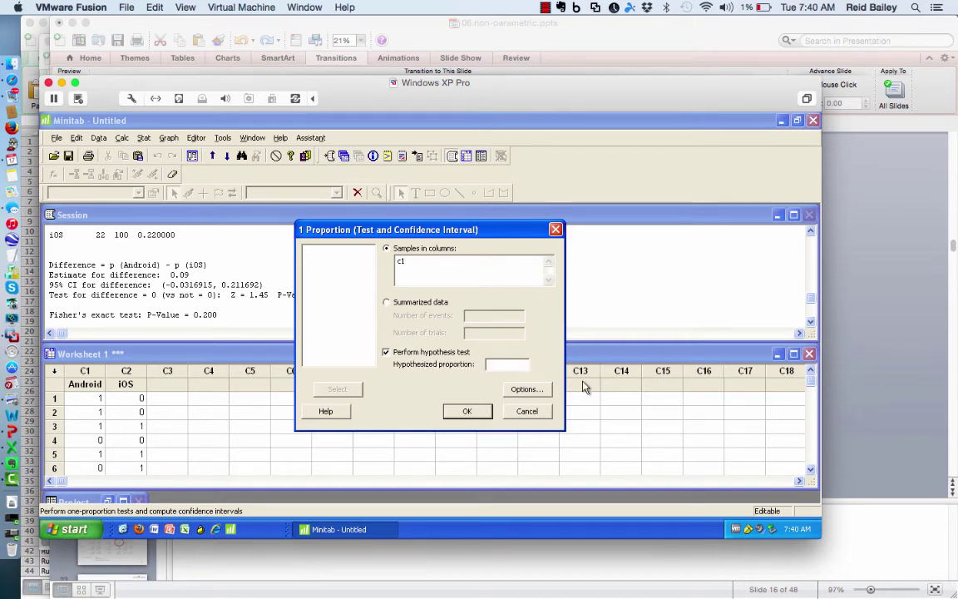
pyautogui.write('.25')
pyautogui.press('super+Tab')
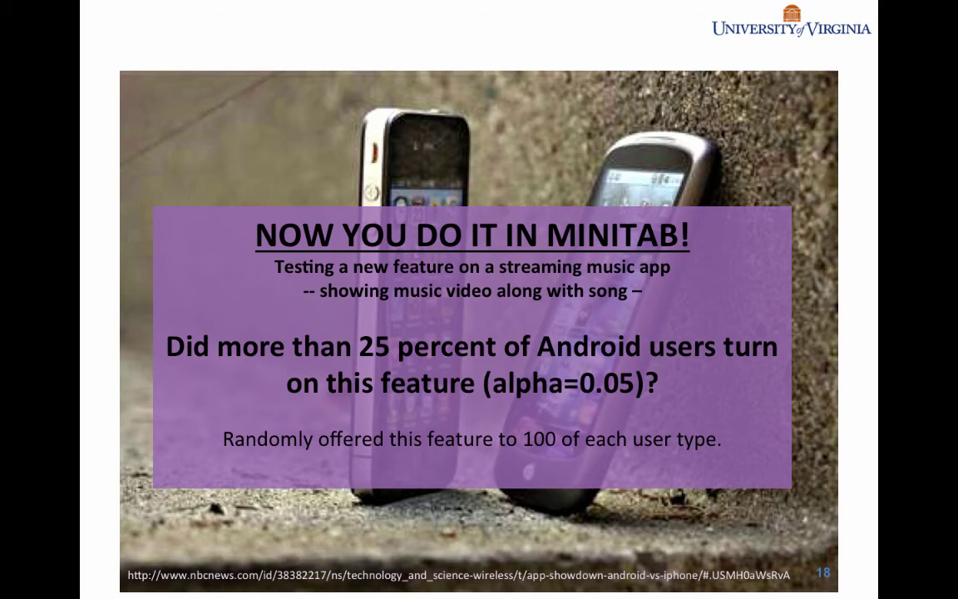
pyautogui.press('super+Tab')
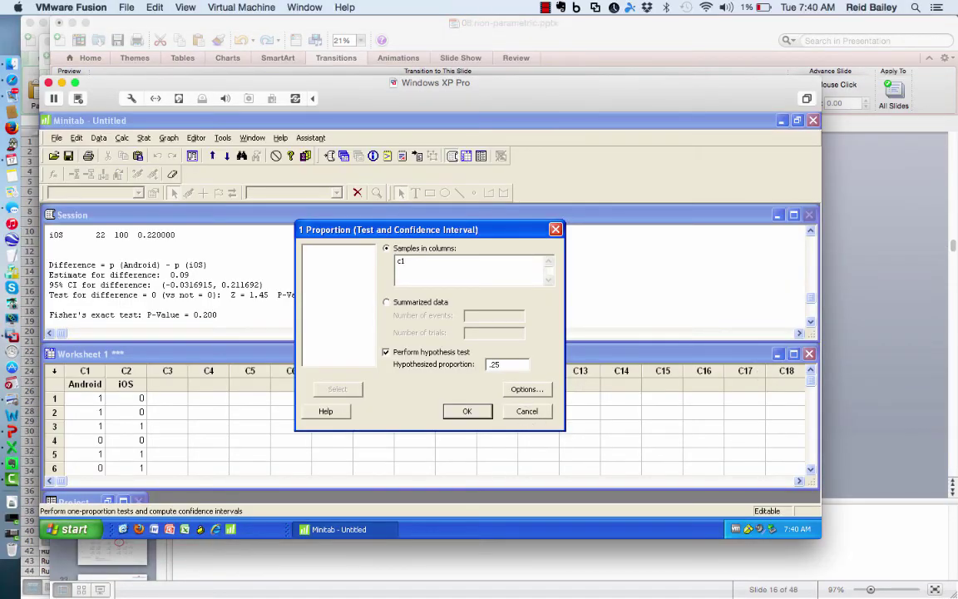
# Set the alternative hypothesis to greater than and run the one-proportion test on C1
pyautogui.click(532, 389)
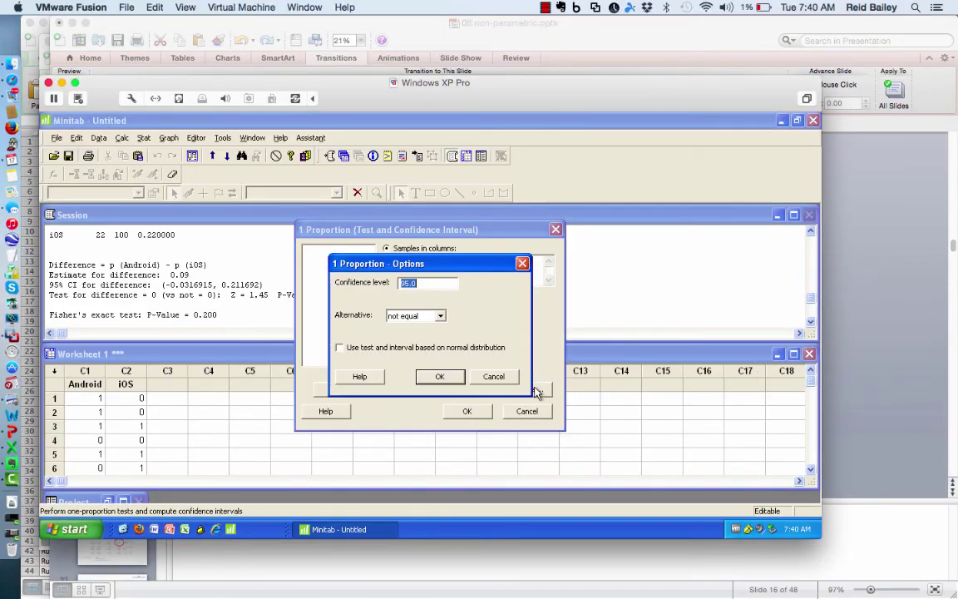
pyautogui.click(439, 317)
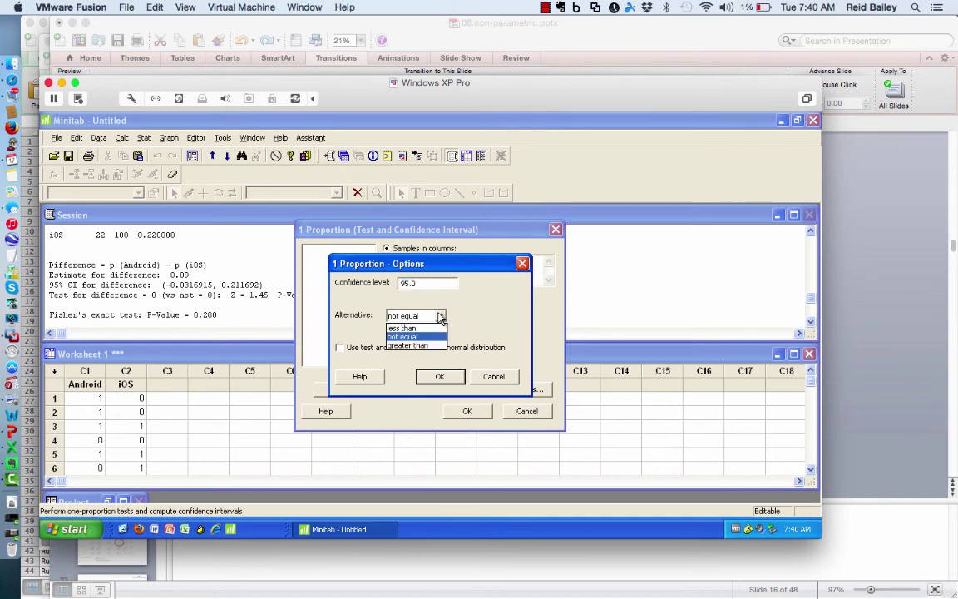
pyautogui.click(424, 345)
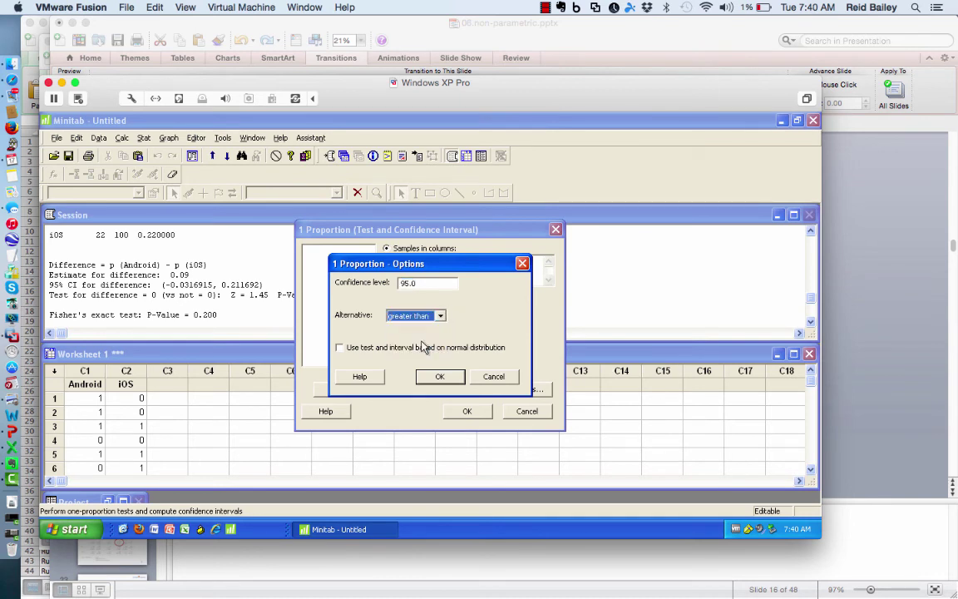
pyautogui.click(446, 379)
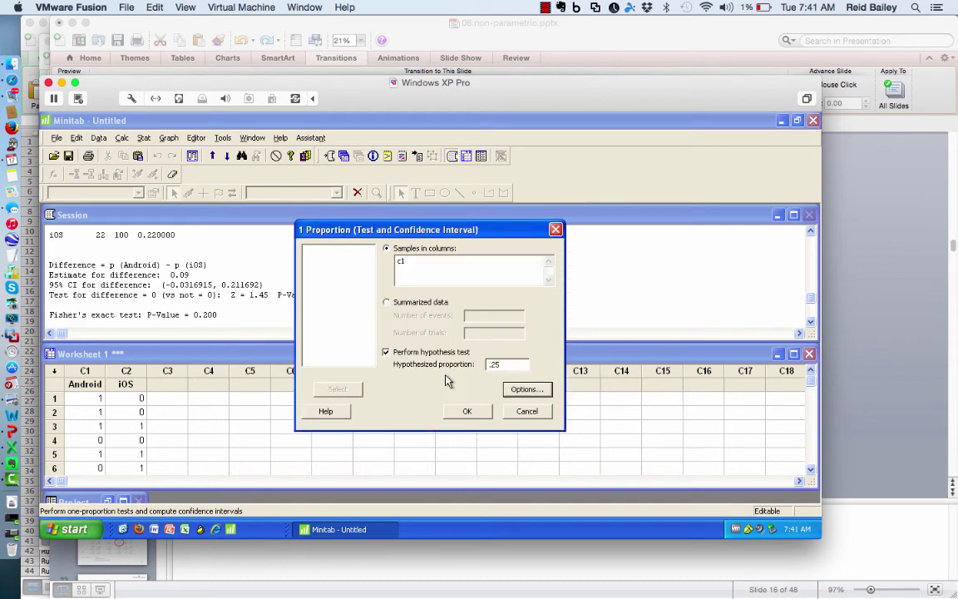
pyautogui.click(468, 410)
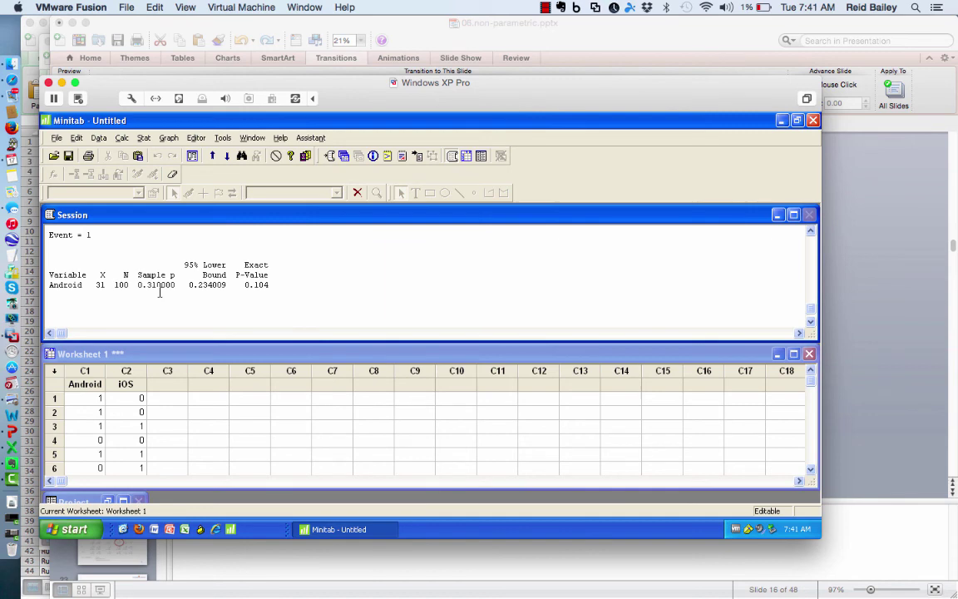
pyautogui.click(144, 138)
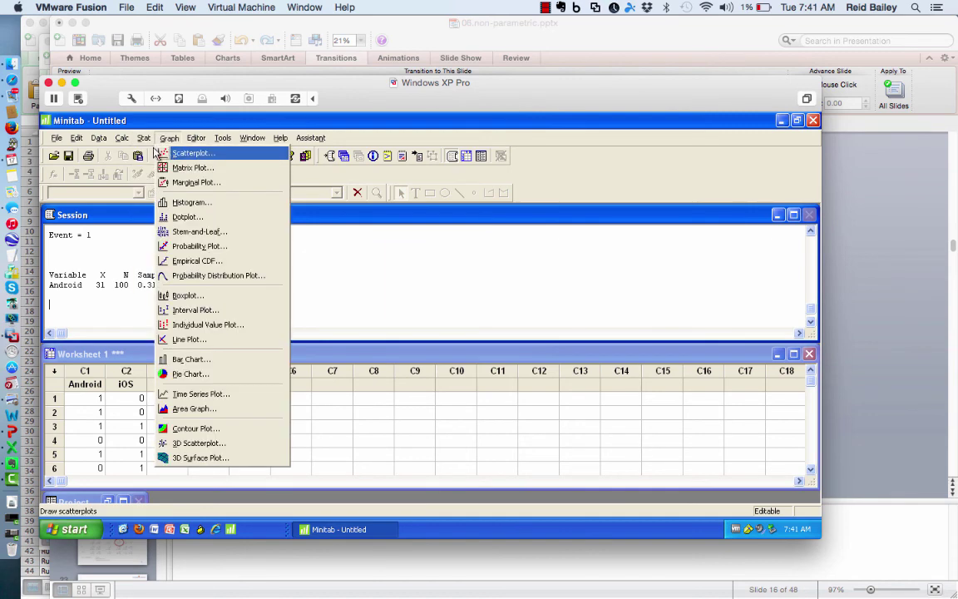
# Rerun the 1 Proportion test from summarized data with 31 events and 100 trials
pyautogui.moveTo(179, 153)
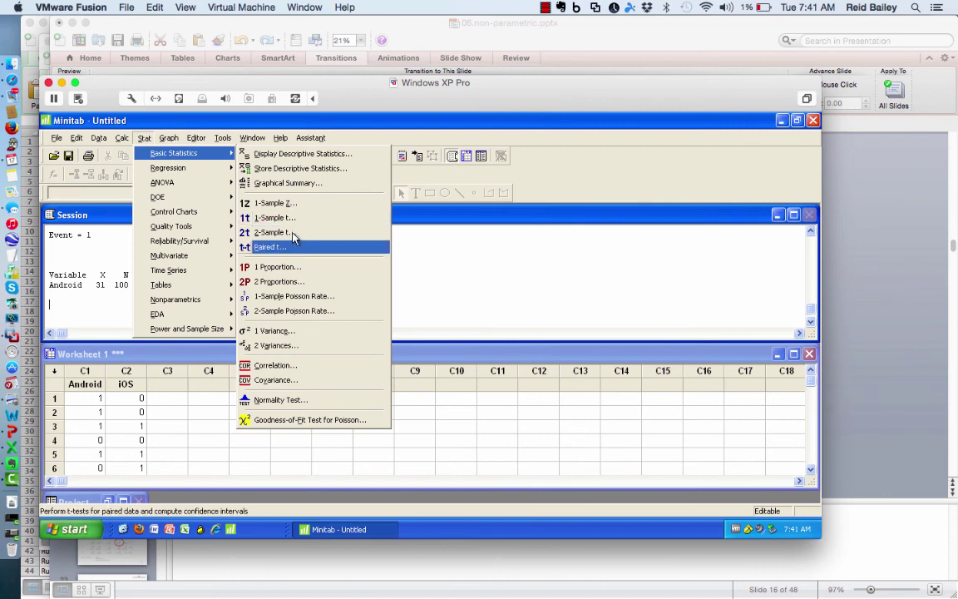
pyautogui.click(290, 269)
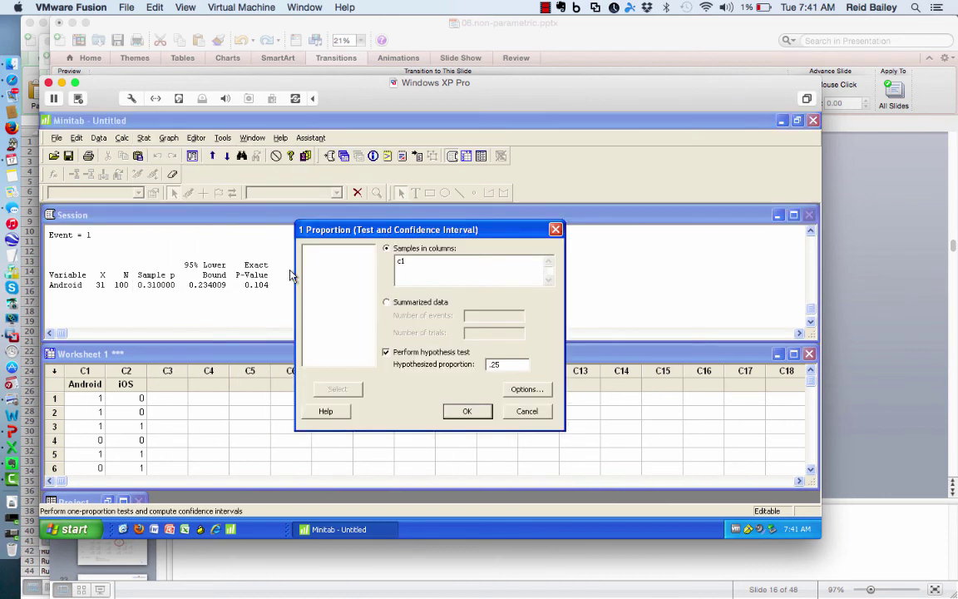
pyautogui.click(407, 302)
pyautogui.click(476, 315)
pyautogui.write('100')
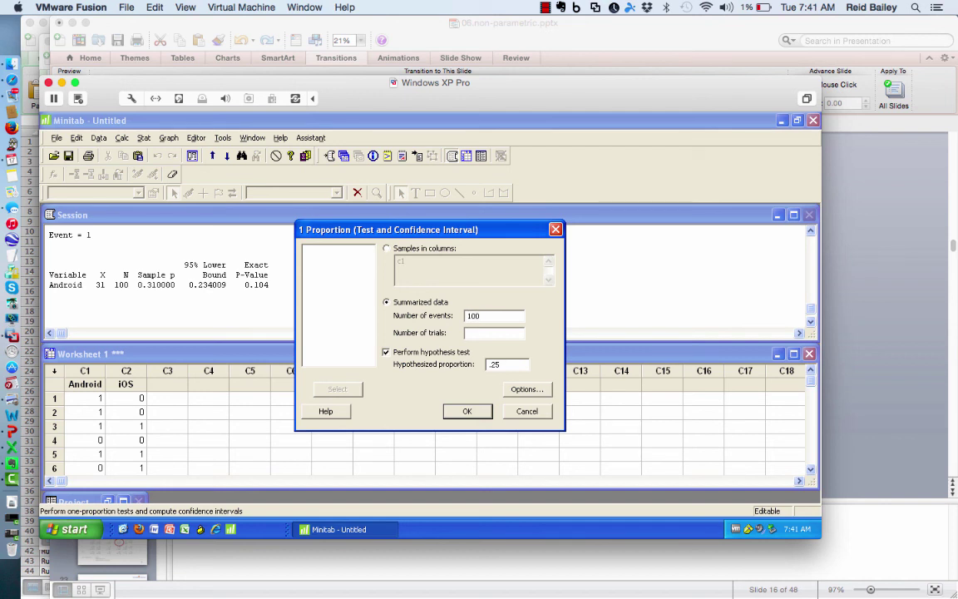
pyautogui.moveTo(486, 316); pyautogui.dragTo(445, 320)
pyautogui.write('31')
pyautogui.click(480, 334)
pyautogui.write('100')
pyautogui.click(468, 412)
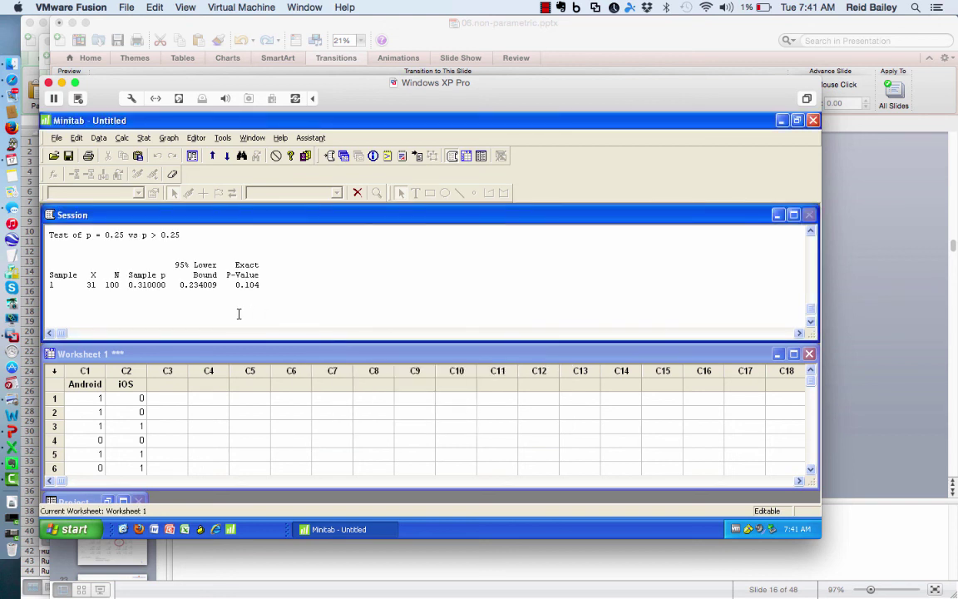